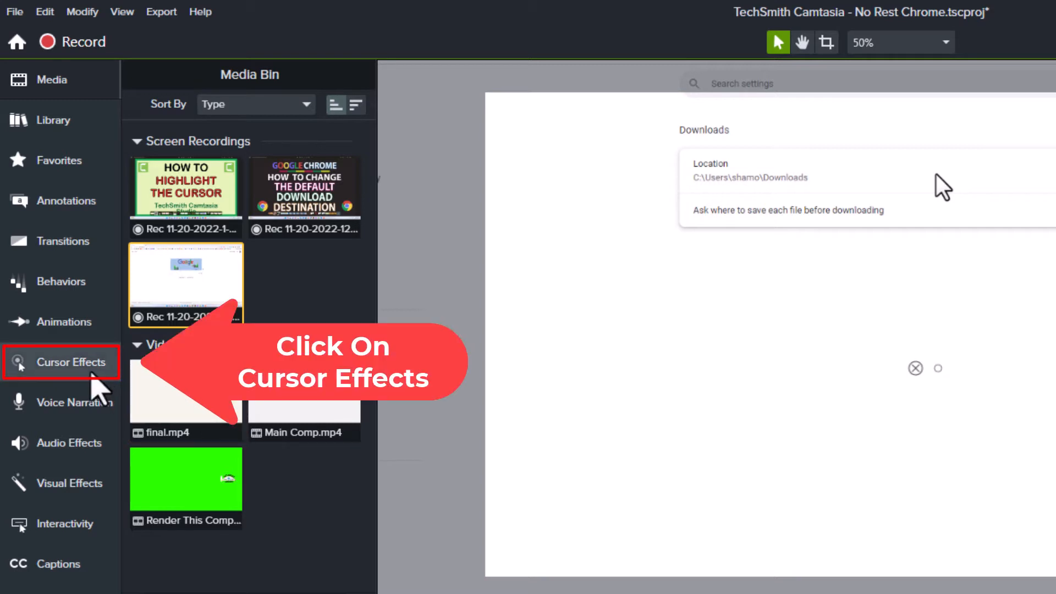
# Step: Add the Highlight cursor effect to the screen recording clip on Track 1
pyautogui.click(85, 373)
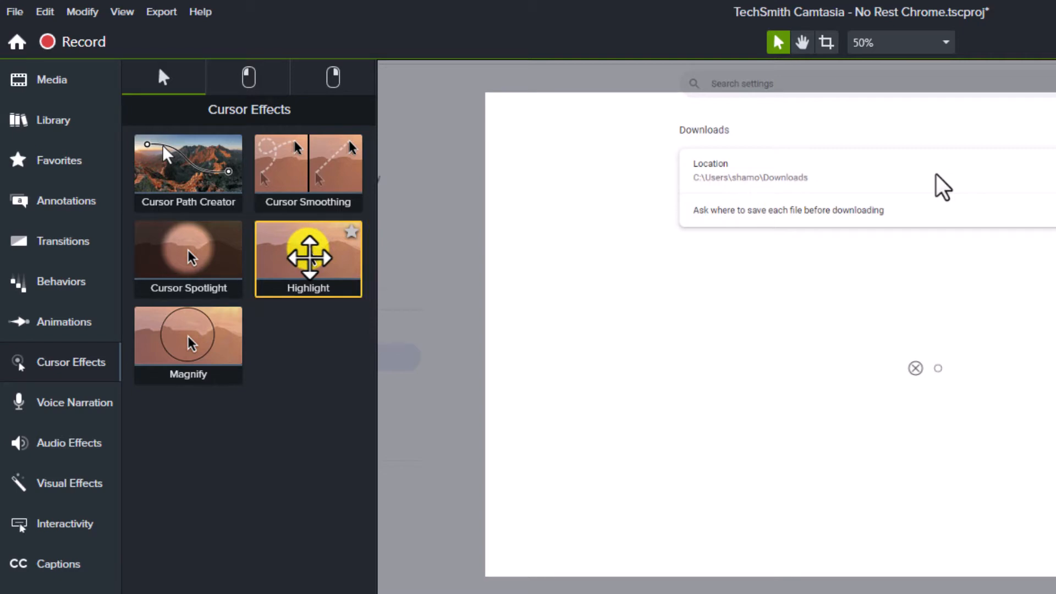
pyautogui.moveTo(310, 256); pyautogui.dragTo(578, 593)
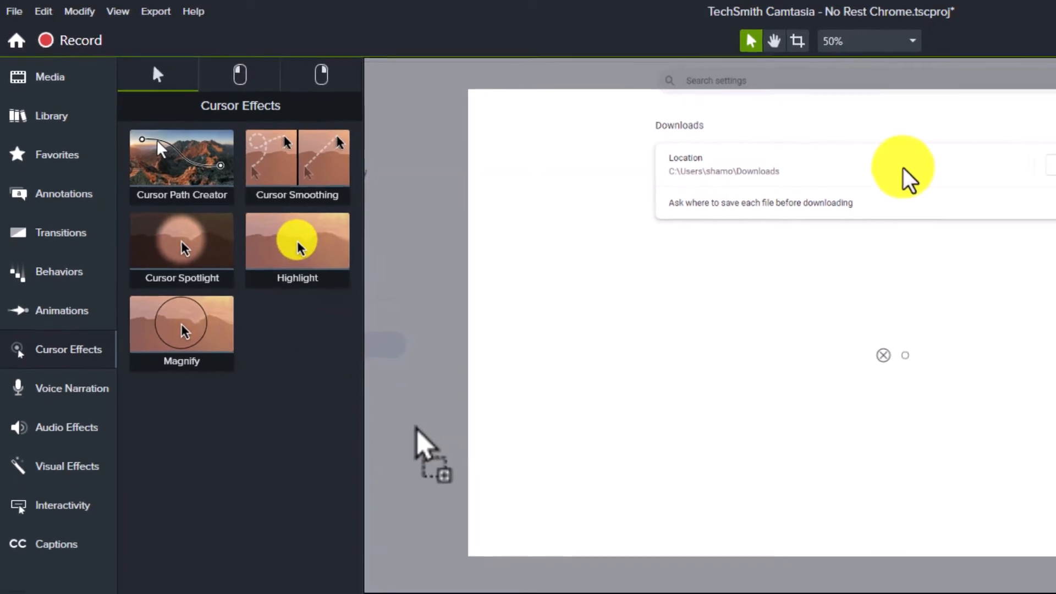
pyautogui.moveTo(484, 503); pyautogui.dragTo(777, 593)
pyautogui.moveTo(569, 557); pyautogui.dragTo(570, 556)
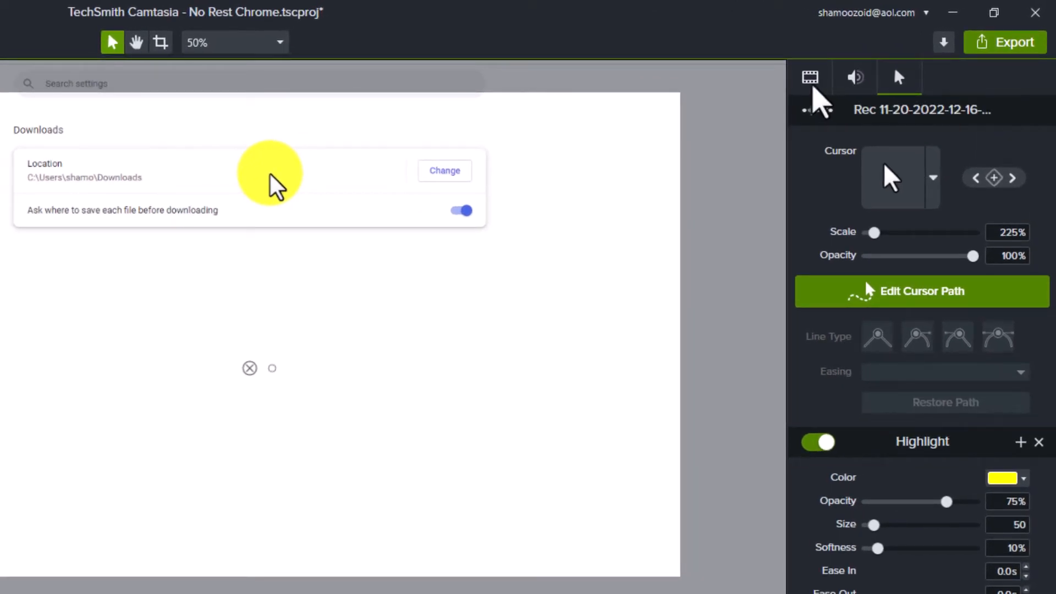
# Step: Look through the clip's visual and audio properties and return to its cursor properties
pyautogui.click(812, 86)
pyautogui.click(857, 86)
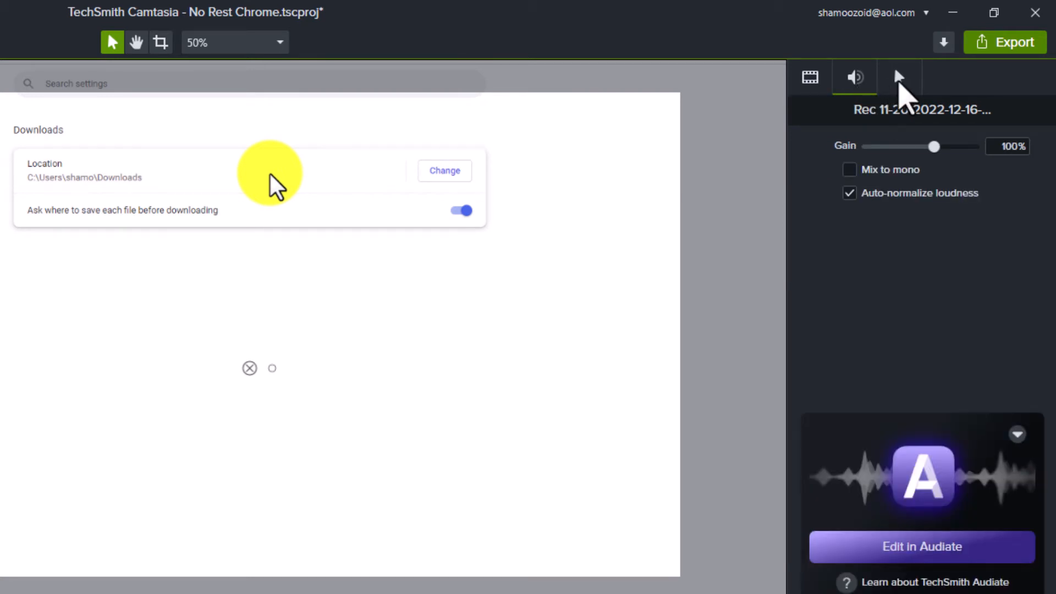
pyautogui.click(899, 80)
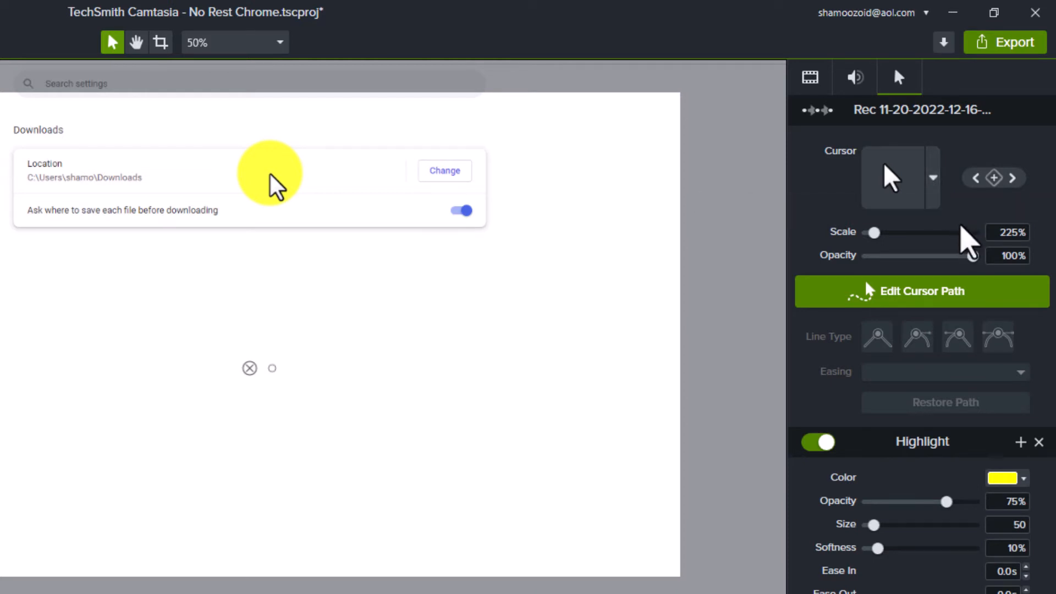
# Step: Try the recorded hand, I-beam and vertical resize images for the current cursor, and restore the arrow image
pyautogui.click(934, 185)
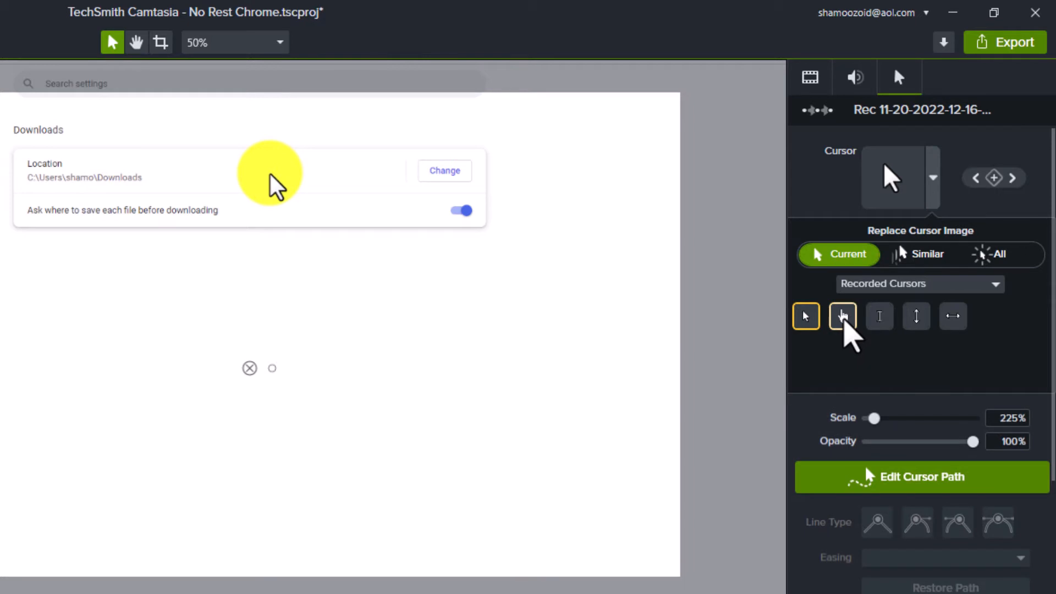
pyautogui.click(843, 319)
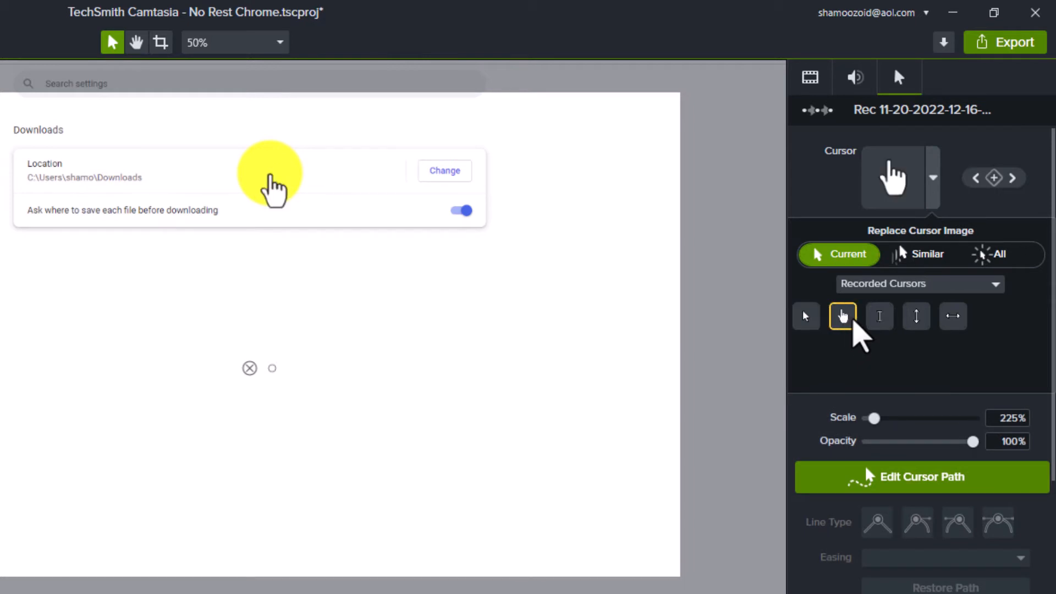
pyautogui.click(878, 322)
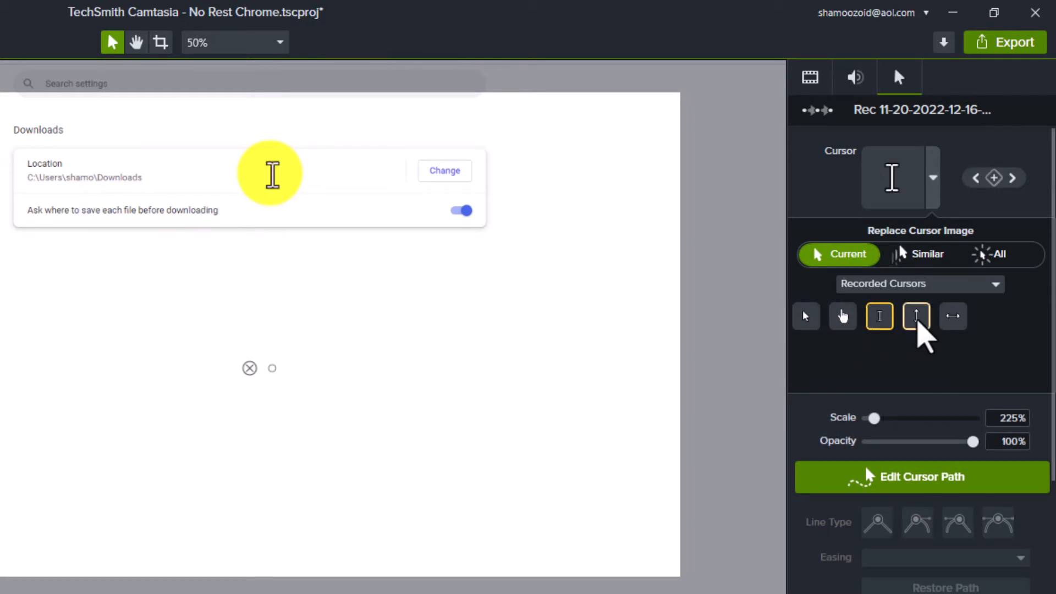
pyautogui.click(917, 323)
pyautogui.click(807, 323)
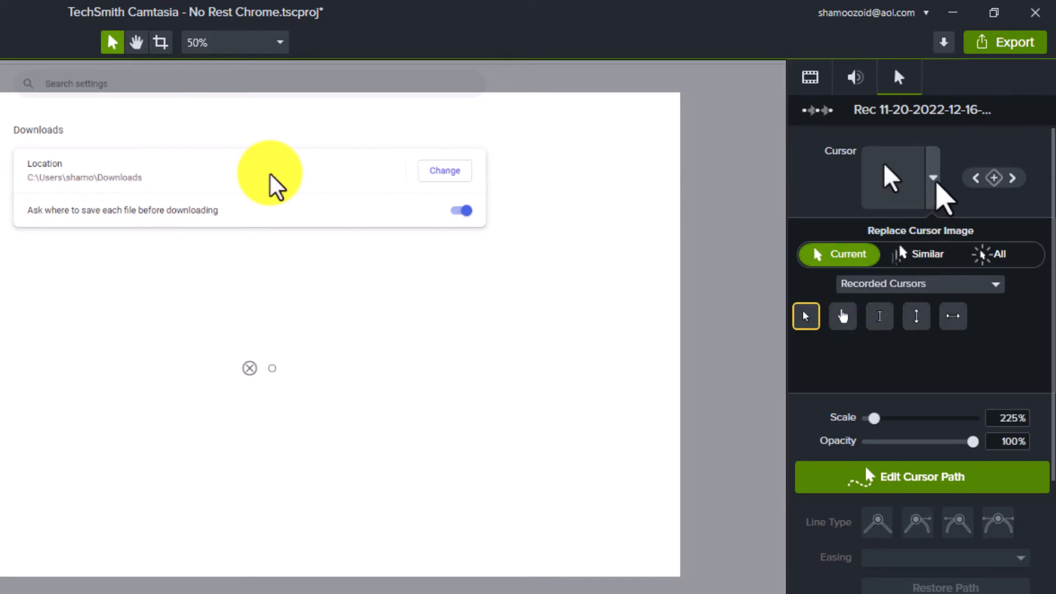
pyautogui.click(935, 180)
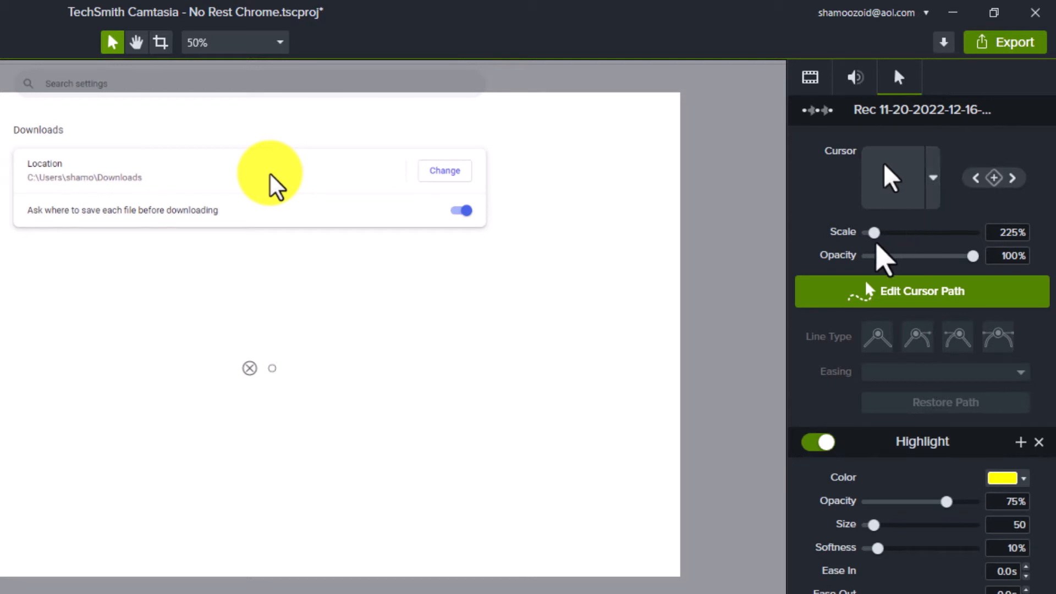
# Step: Set the cursor's scale to 193% and keep its opacity at 100%
pyautogui.moveTo(874, 232)
pyautogui.mouseDown()
pyautogui.moveTo(917, 238)
pyautogui.moveTo(872, 246)
pyautogui.mouseUp()
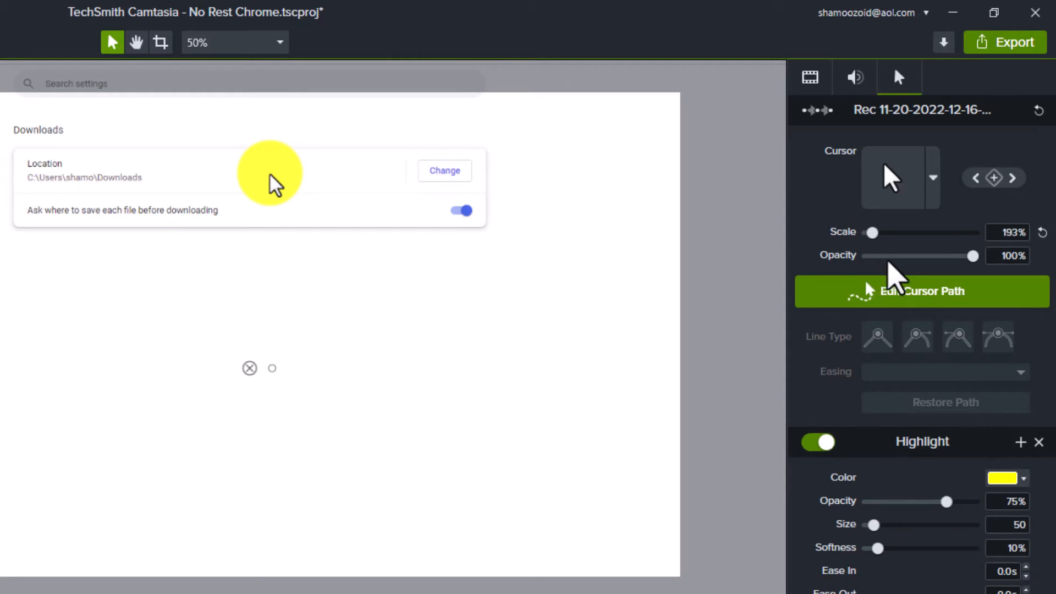
pyautogui.moveTo(972, 256)
pyautogui.mouseDown()
pyautogui.moveTo(901, 258)
pyautogui.moveTo(972, 257)
pyautogui.mouseUp()
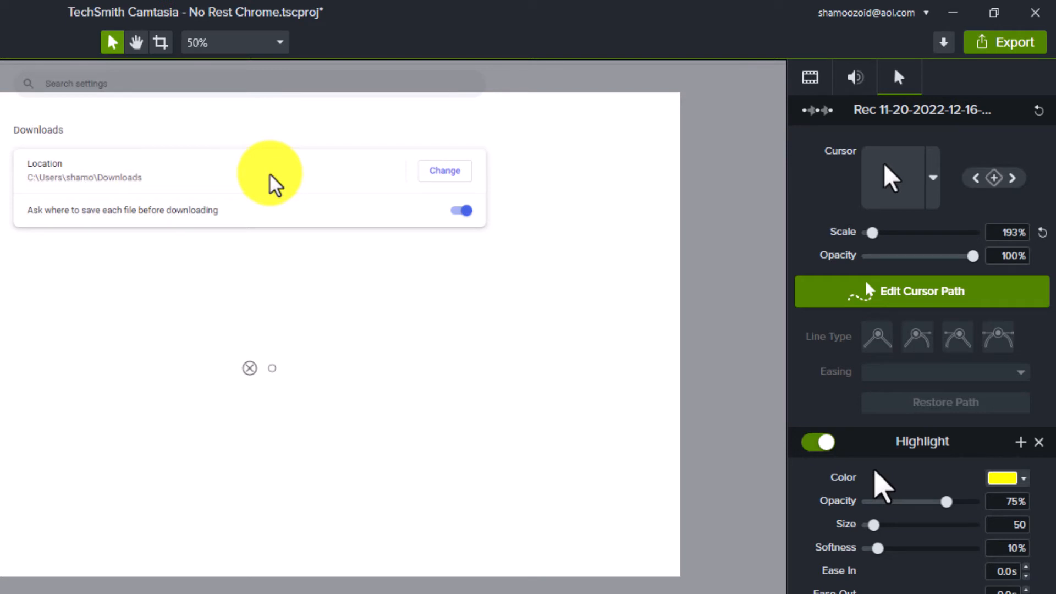
# Step: Toggle the Highlight effect off and on to compare the cursor with and without it
pyautogui.click(818, 444)
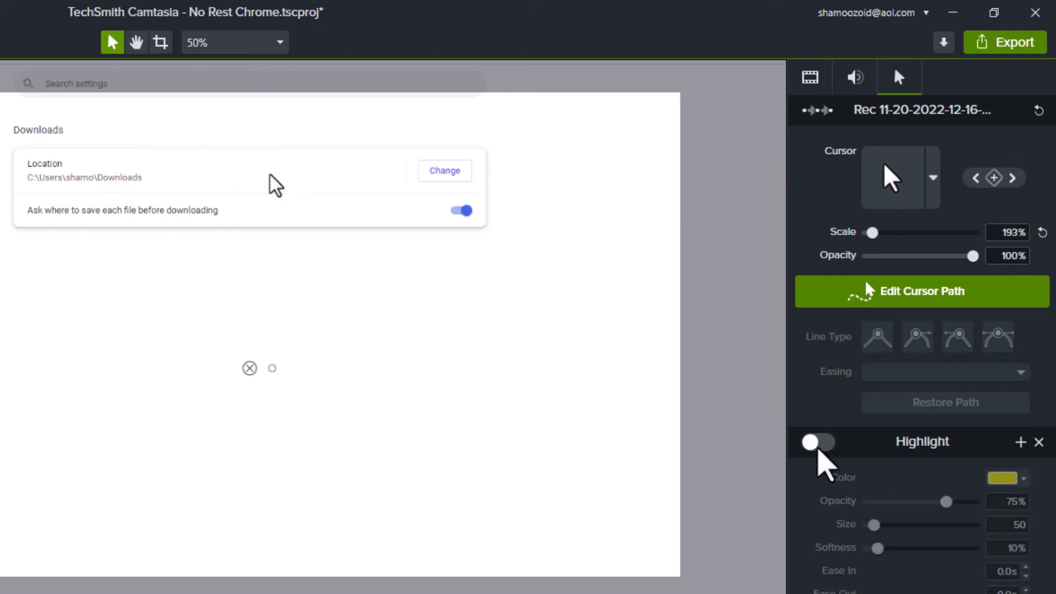
pyautogui.click(818, 448)
pyautogui.click(818, 450)
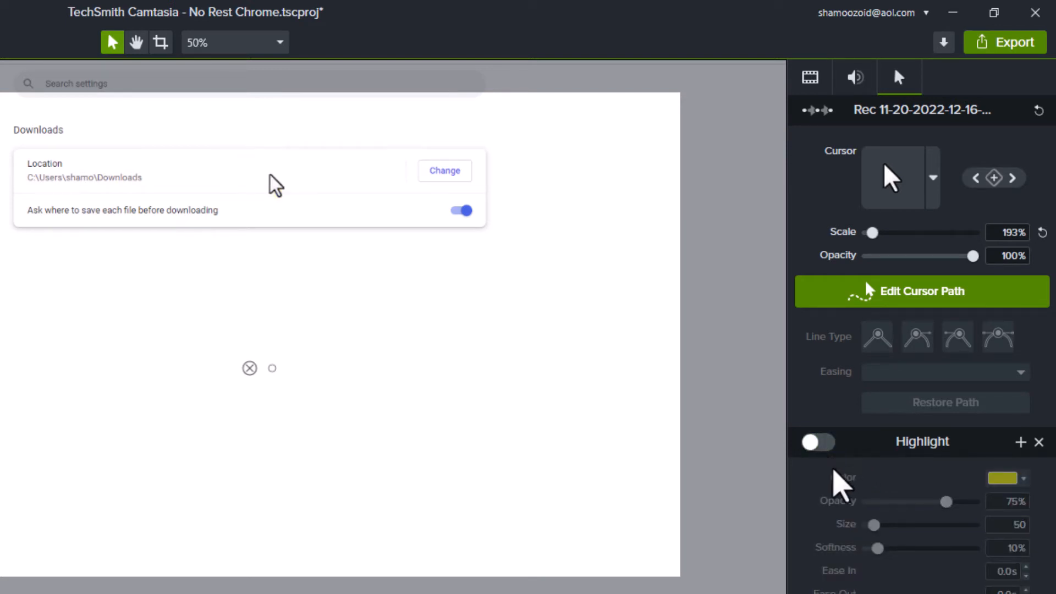
pyautogui.click(830, 448)
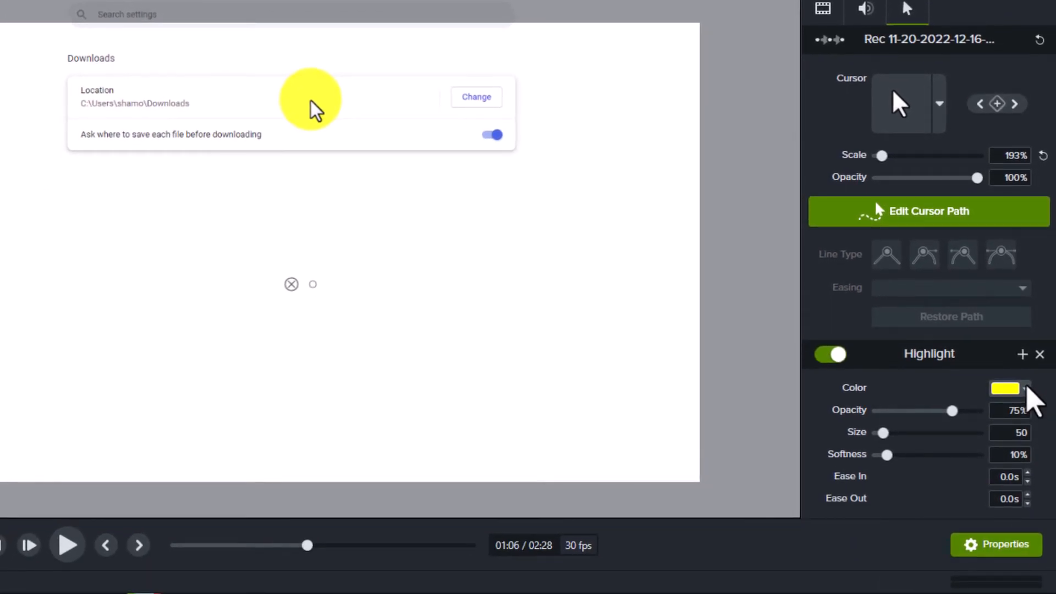
# Step: Change the cursor highlight's color to light blue #76DDEF and check the available color themes
pyautogui.click(1025, 389)
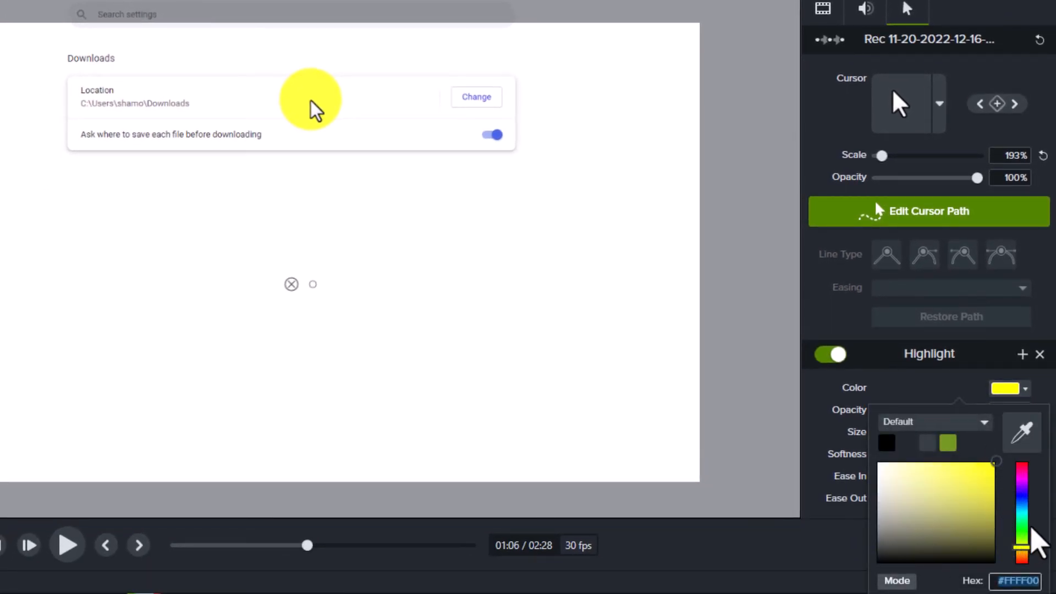
pyautogui.click(1023, 511)
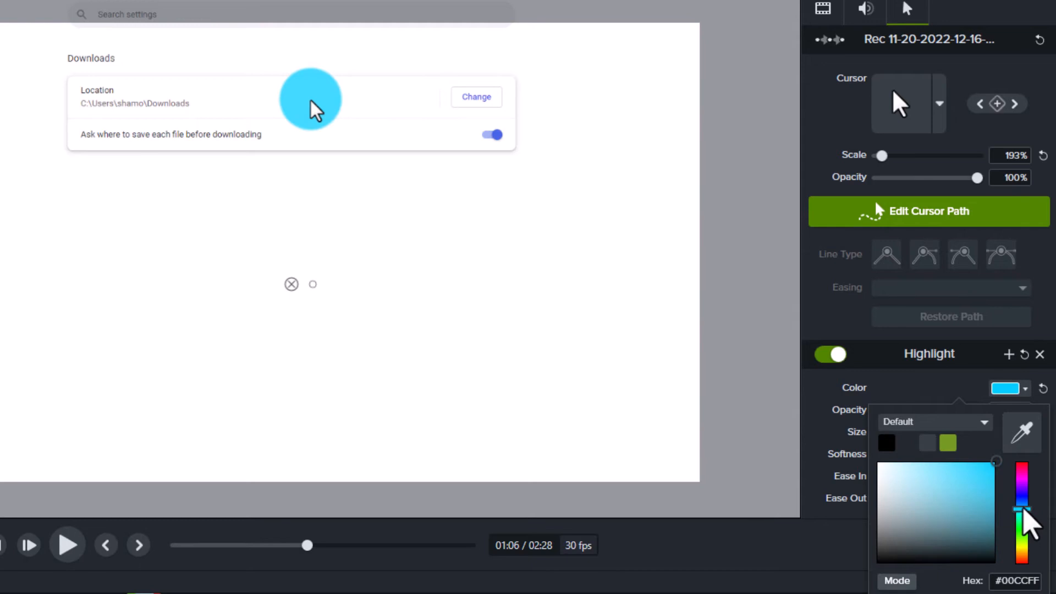
pyautogui.moveTo(1023, 511); pyautogui.dragTo(1019, 505)
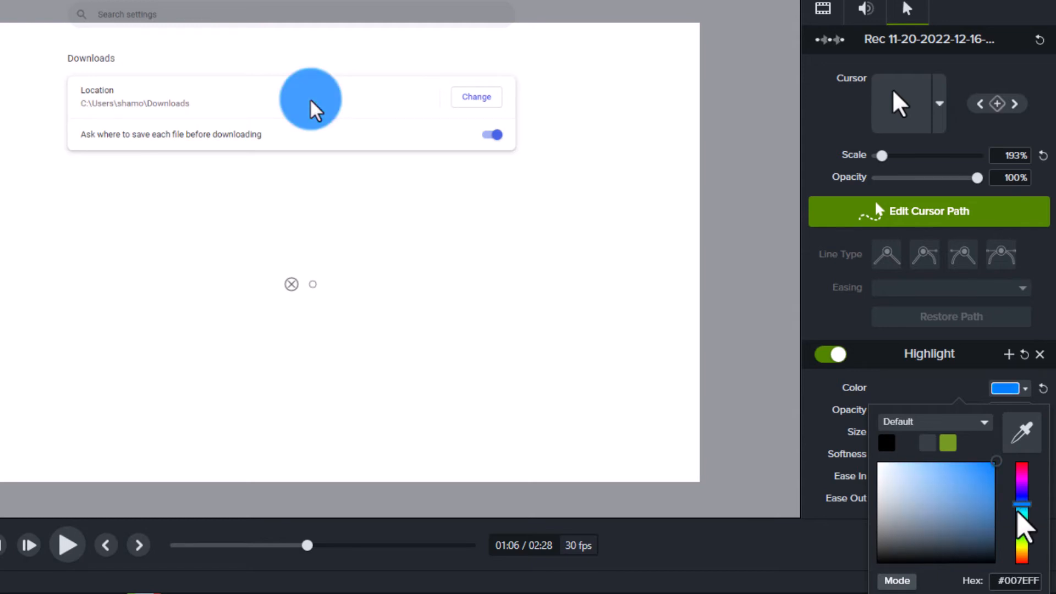
pyautogui.click(1021, 511)
pyautogui.click(938, 468)
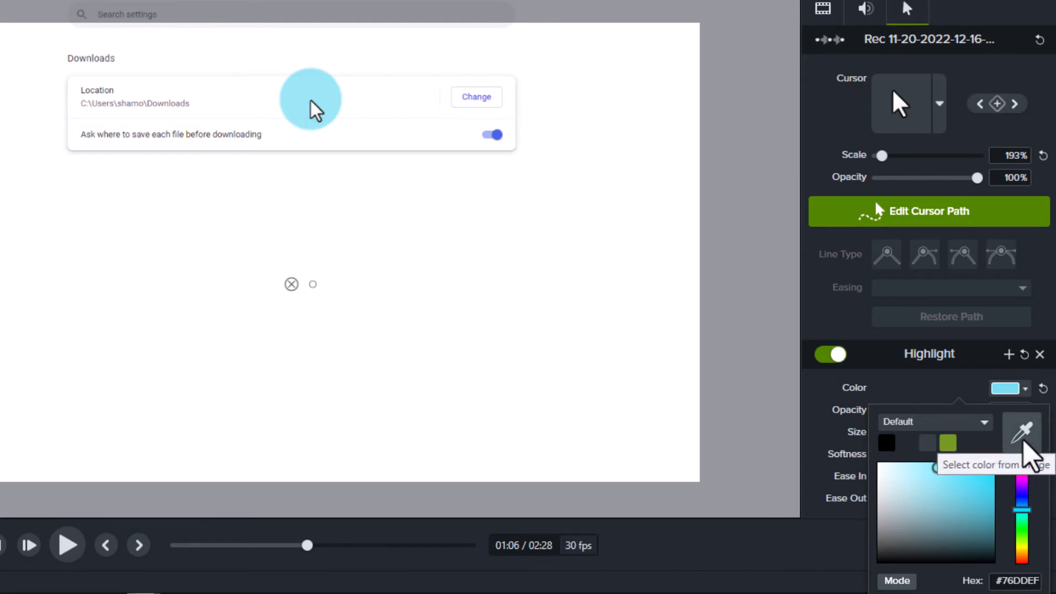
pyautogui.click(987, 422)
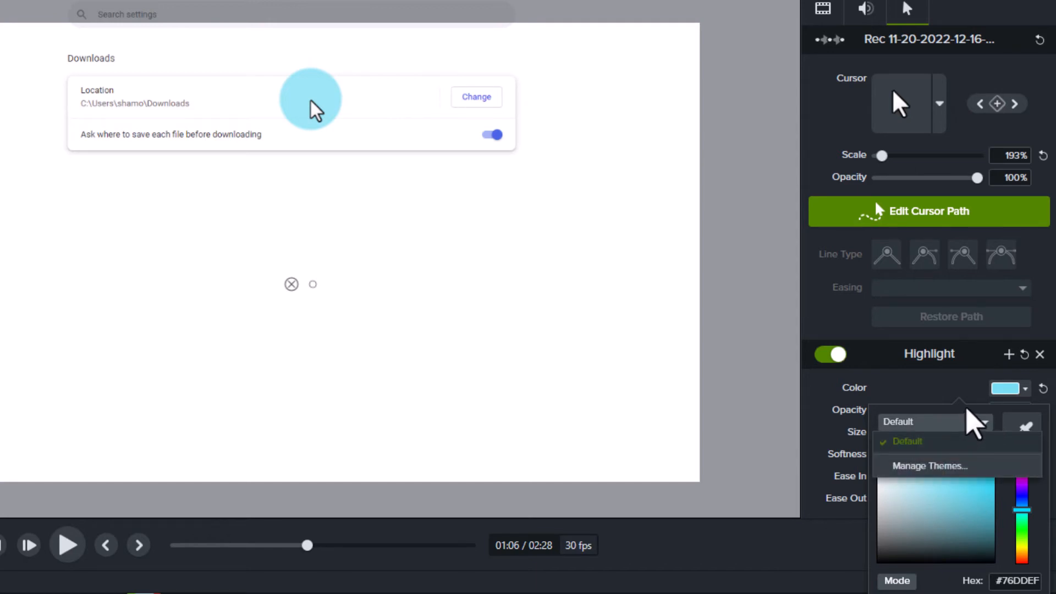
pyautogui.click(967, 389)
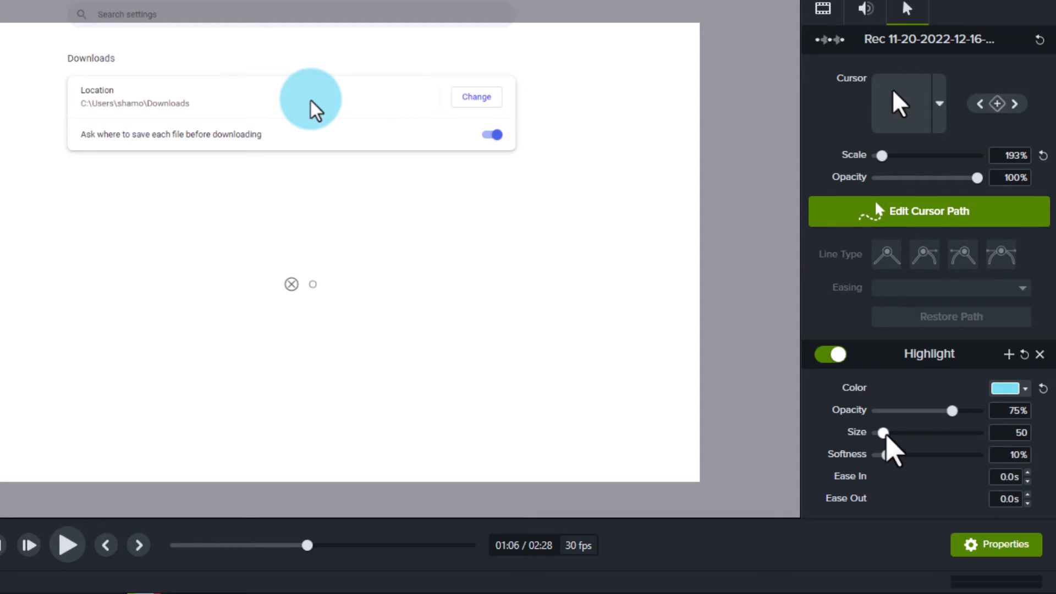
# Step: Set the highlight's softness to 7% and opacity to 39%, and preview the cursor at 1:12 on the timeline
pyautogui.moveTo(885, 435); pyautogui.dragTo(885, 463)
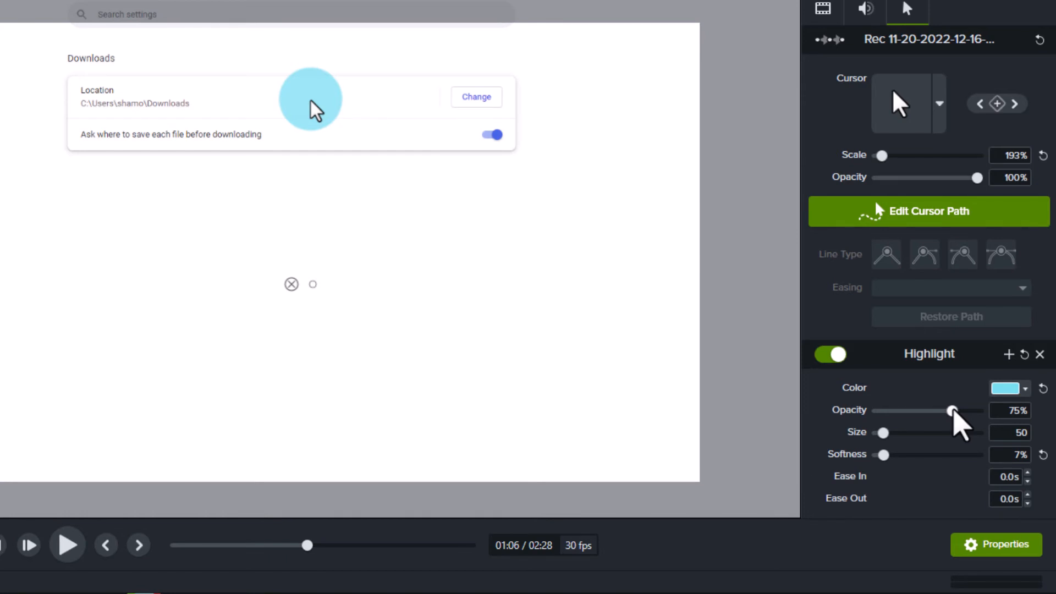
pyautogui.moveTo(952, 410); pyautogui.dragTo(926, 432)
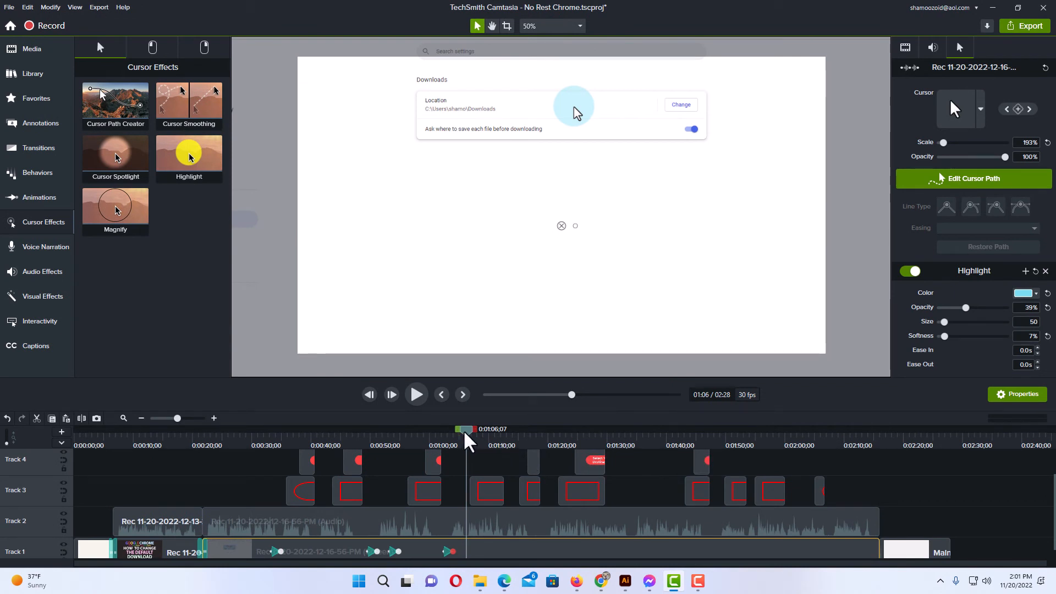
pyautogui.moveTo(468, 440); pyautogui.dragTo(503, 454)
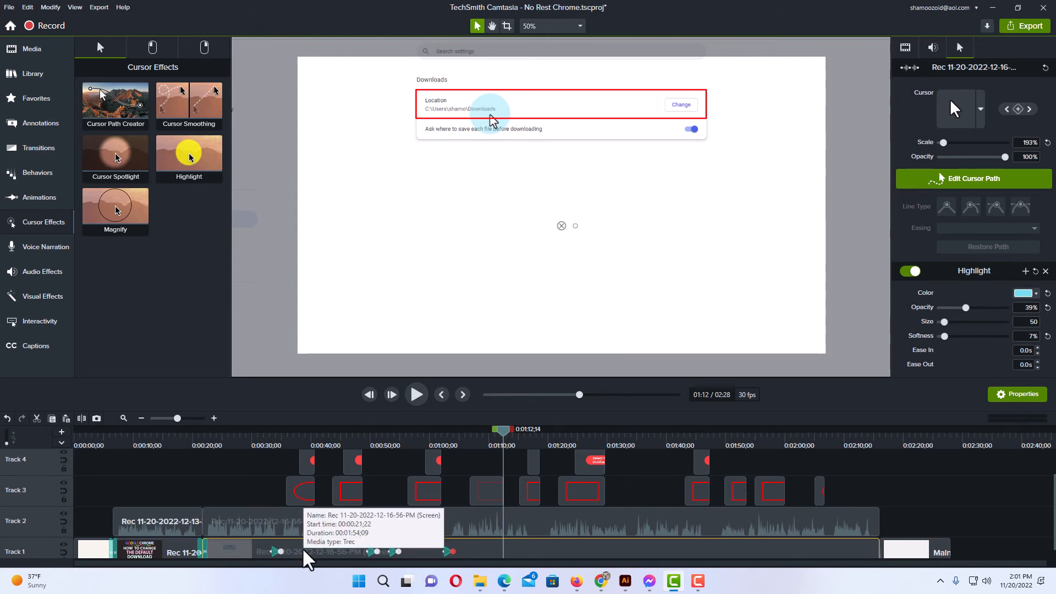
# Step: Undo the highlight's opacity, softness and color changes, back to the Highlight effect being switched off
pyautogui.hotkey('ctrl', 'z')
pyautogui.hotkey('ctrl', 'z')
pyautogui.hotkey('ctrl', 'z')
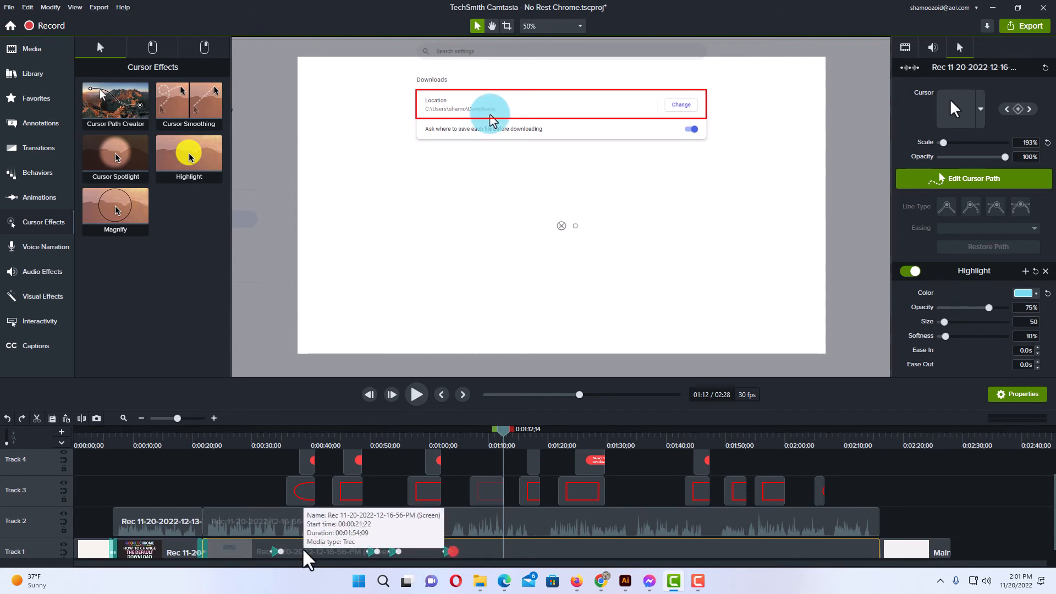
pyautogui.hotkey('ctrl', 'z')
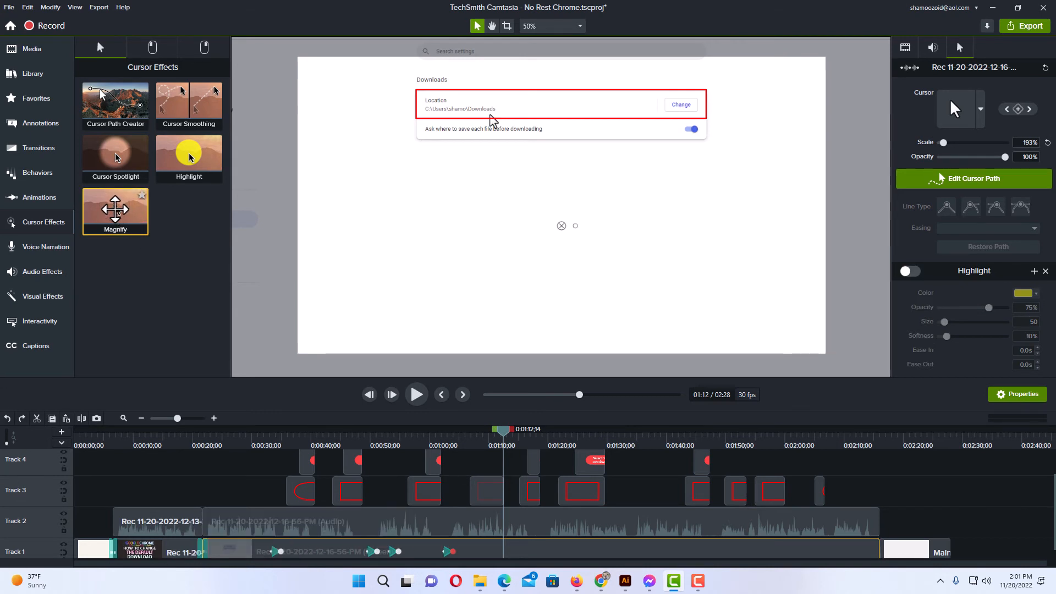
# Step: Try the Magnify cursor effect on the Track 1 screen recording and scrub the timeline to preview it
pyautogui.moveTo(115, 209); pyautogui.dragTo(487, 552)
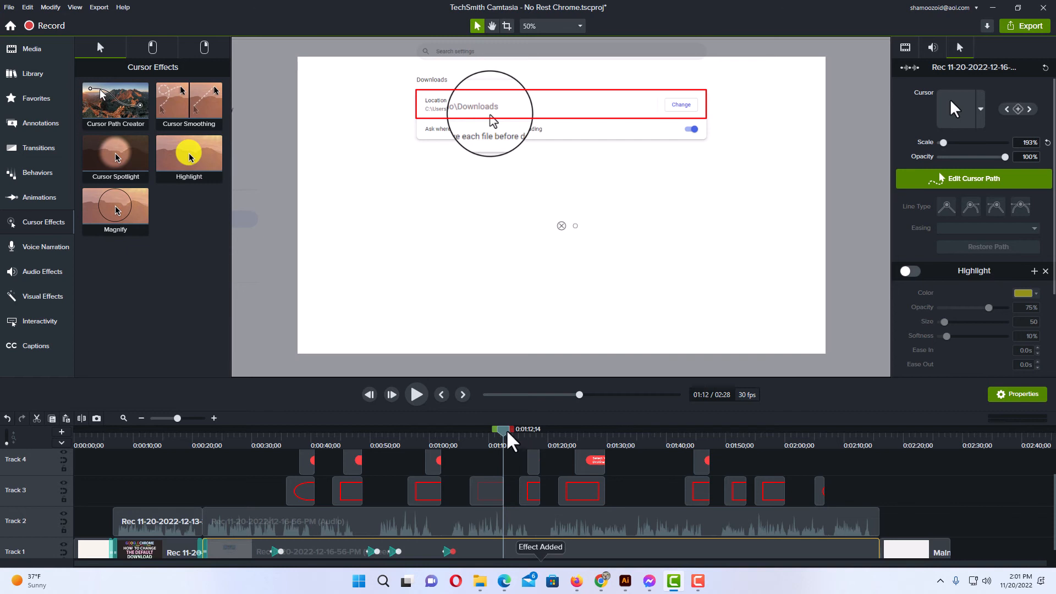
pyautogui.moveTo(505, 432)
pyautogui.mouseDown()
pyautogui.moveTo(545, 431)
pyautogui.moveTo(494, 440)
pyautogui.mouseUp()
pyautogui.moveTo(482, 457); pyautogui.dragTo(521, 462)
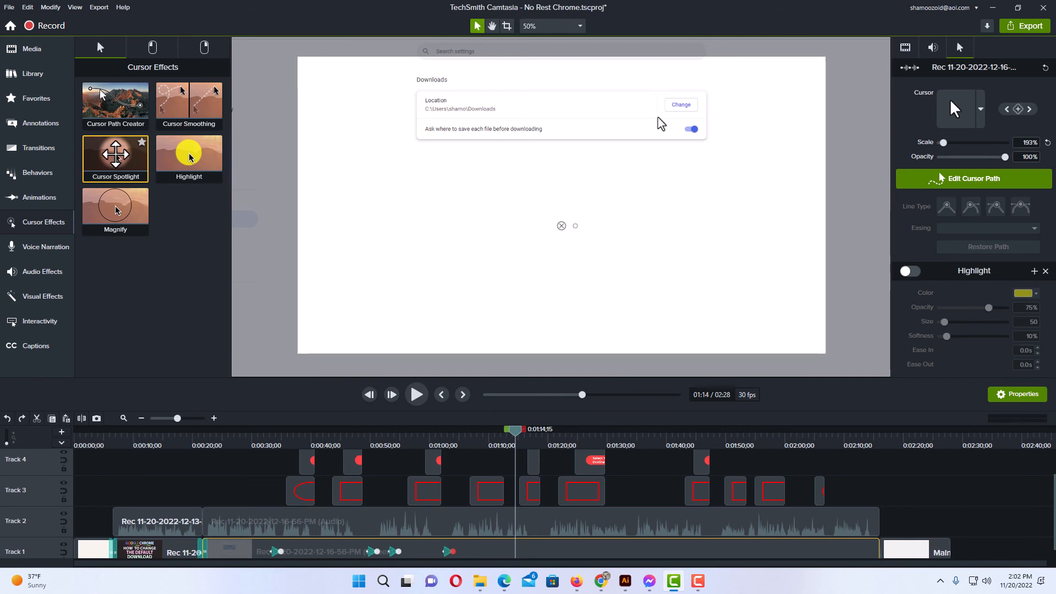
# Step: Add the Cursor Spotlight effect to the screen recording clip on Track 1
pyautogui.moveTo(116, 154); pyautogui.dragTo(491, 558)
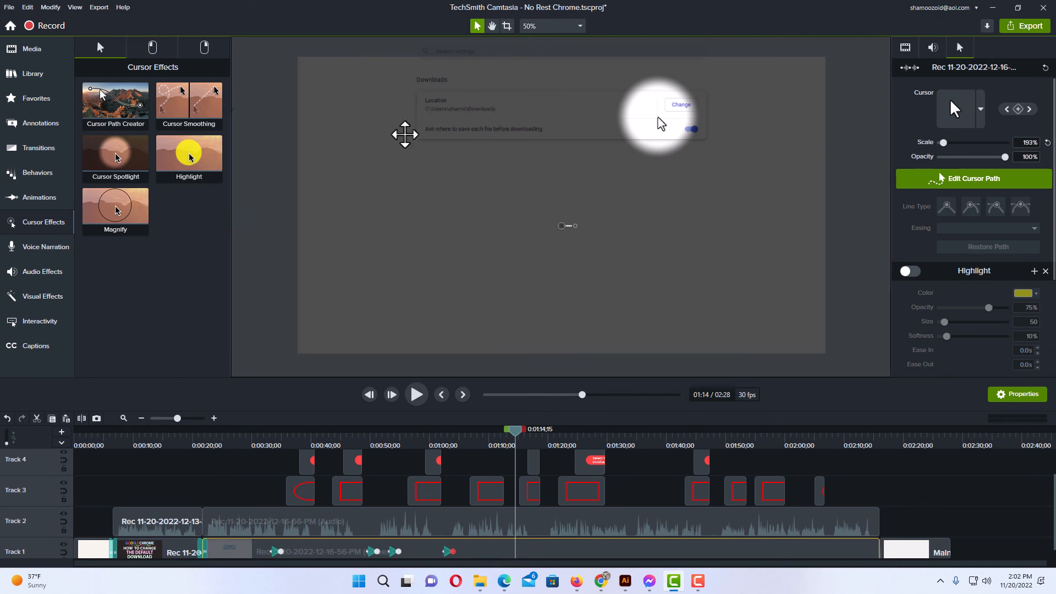